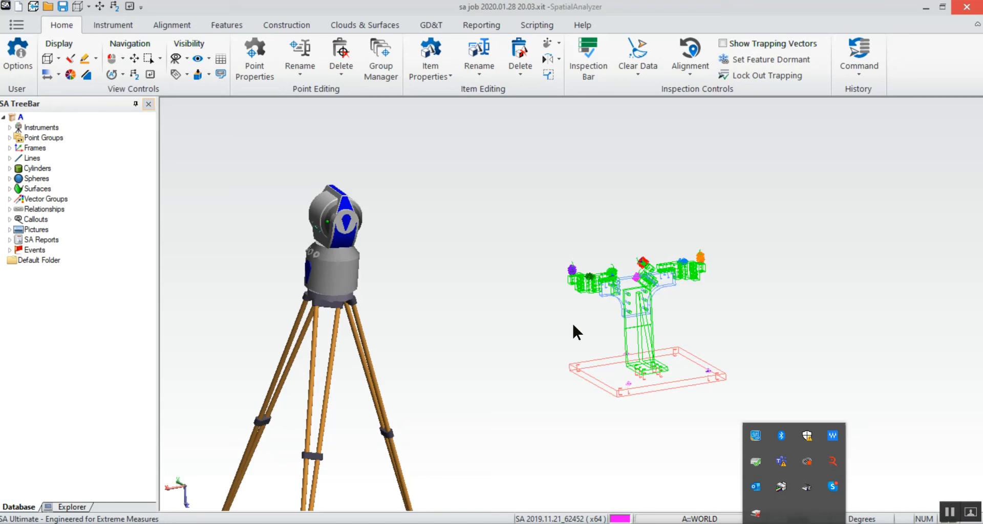
- Move the Faro Vantage instrument graphically so its measured points sit clear of the nominal fixture model
mouse_move(563, 325)
right_mouse_down()
mouse_move(536, 315)
mouse_move(587, 290)
mouse_move(560, 308)
right_mouse_up()
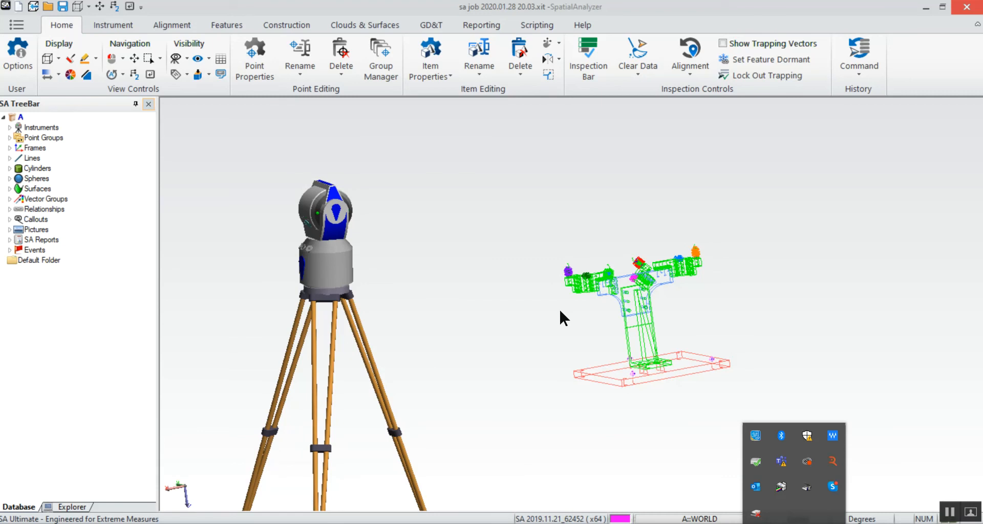
right_click(331, 278)
left_click(391, 301)
left_click_drag(463, 333, 331, 274)
key("Return")
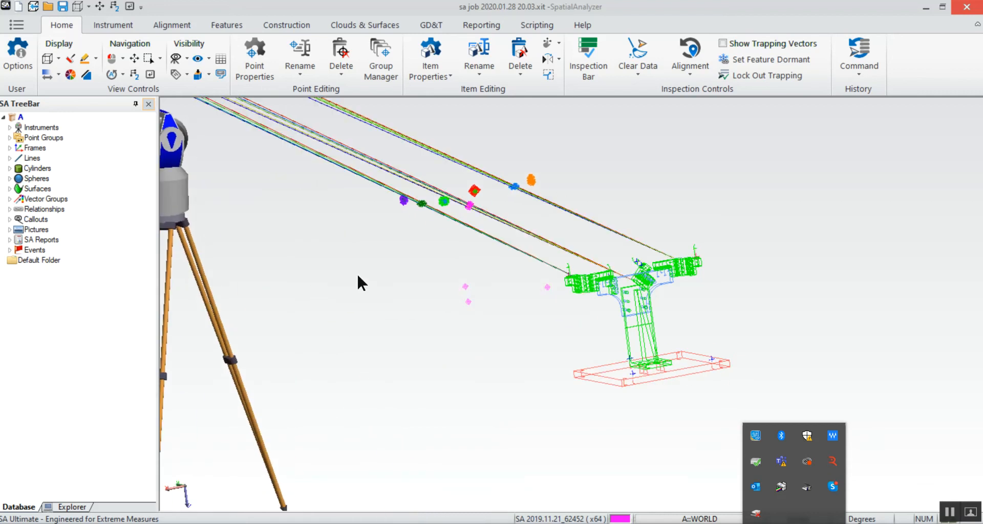
- Display the Report Bar beneath the graphical view of the instrument and fixture
mouse_move(504, 353)
left_mouse_down()
mouse_move(542, 350)
mouse_move(520, 351)
left_mouse_up()
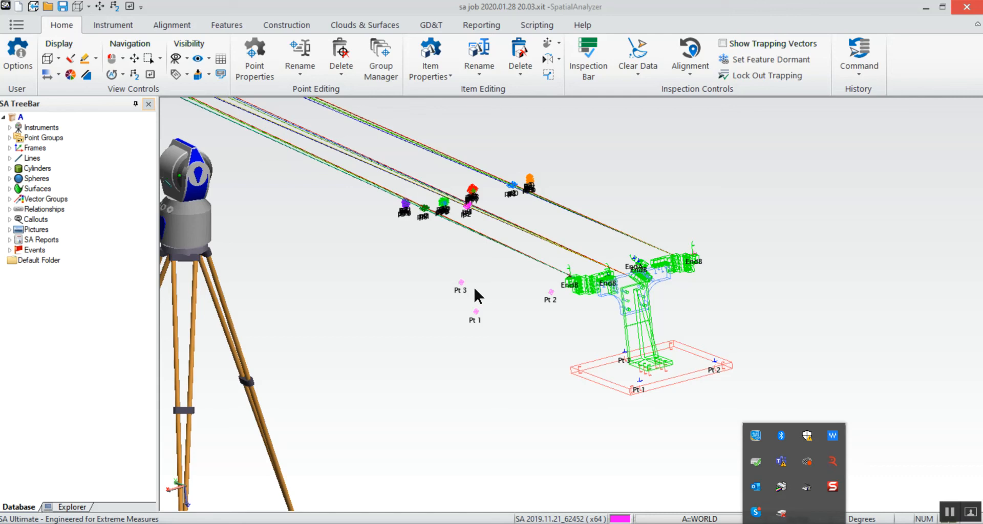
left_click_drag(463, 322, 463, 324)
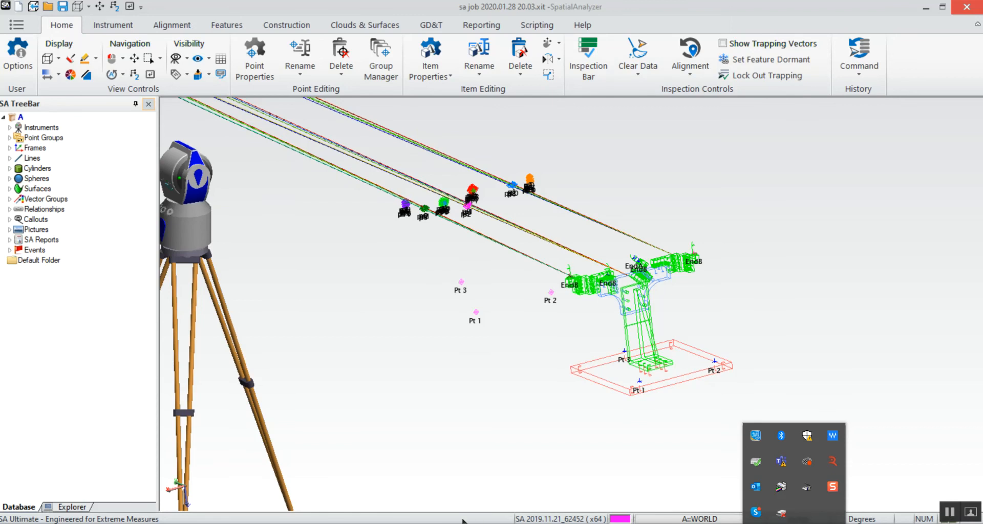
right_click(462, 520)
left_click(506, 423)
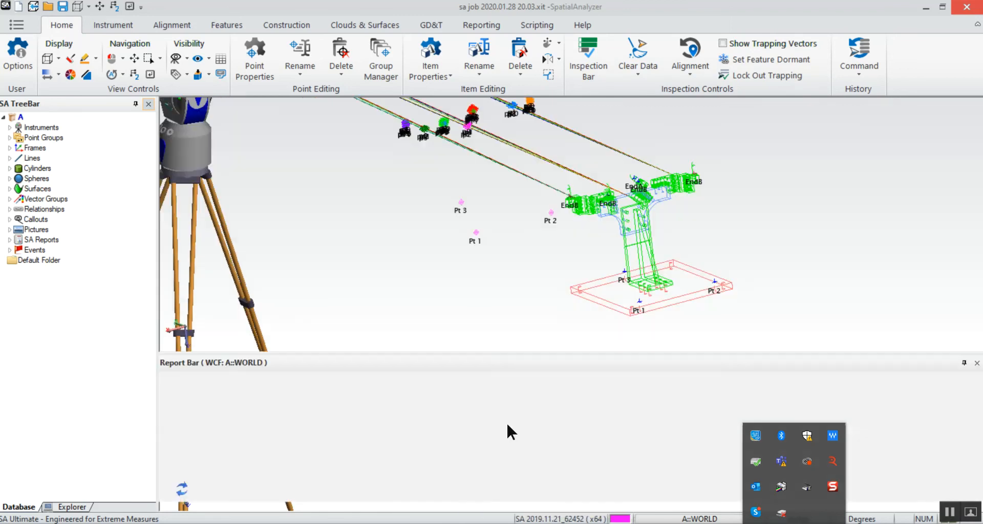
scroll(663, 196, "down", 2)
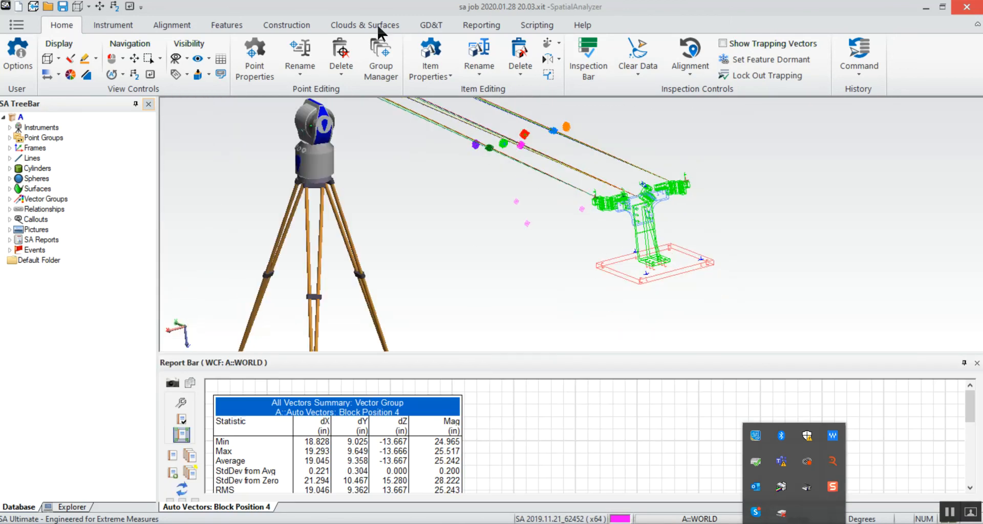
- Create a group-to-group relationship with Nom Sphere Centers as the first group and the measured Sphere Centers as the second
left_click(226, 25)
left_click(766, 69)
left_click(799, 182)
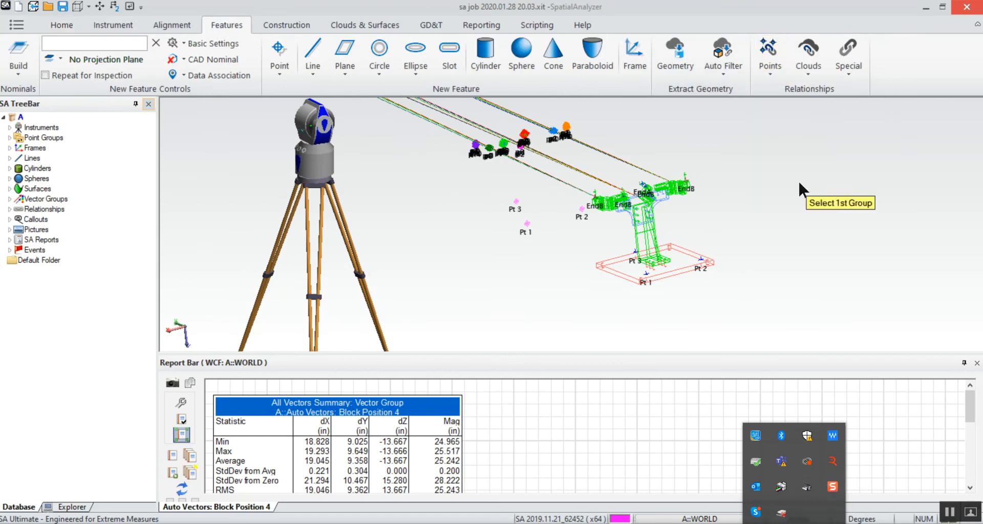
left_click(700, 259)
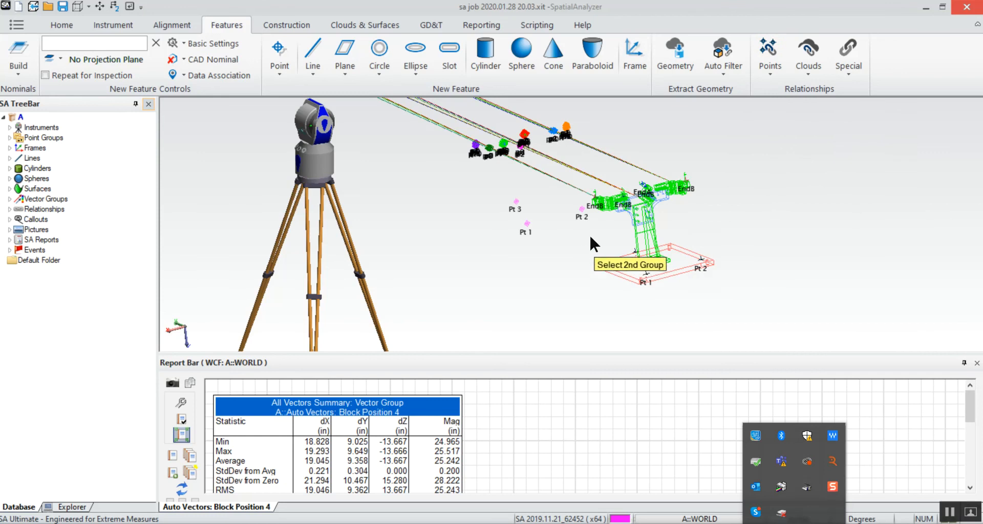
left_click(583, 209)
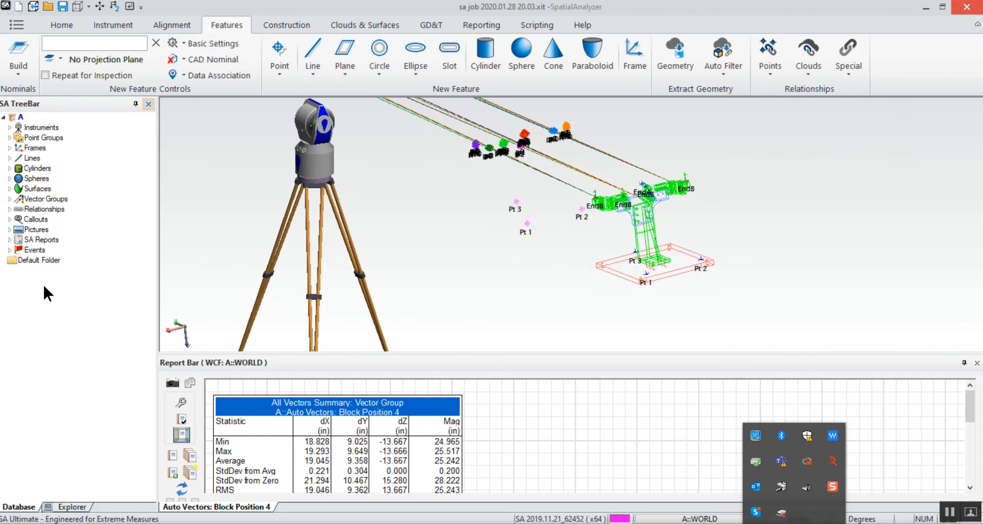
- Examine the point deltas reported for the Nom Sphere Centers to Sphere Centers relationship
left_click(9, 209)
left_click(46, 371)
left_click_drag(970, 400, 970, 459)
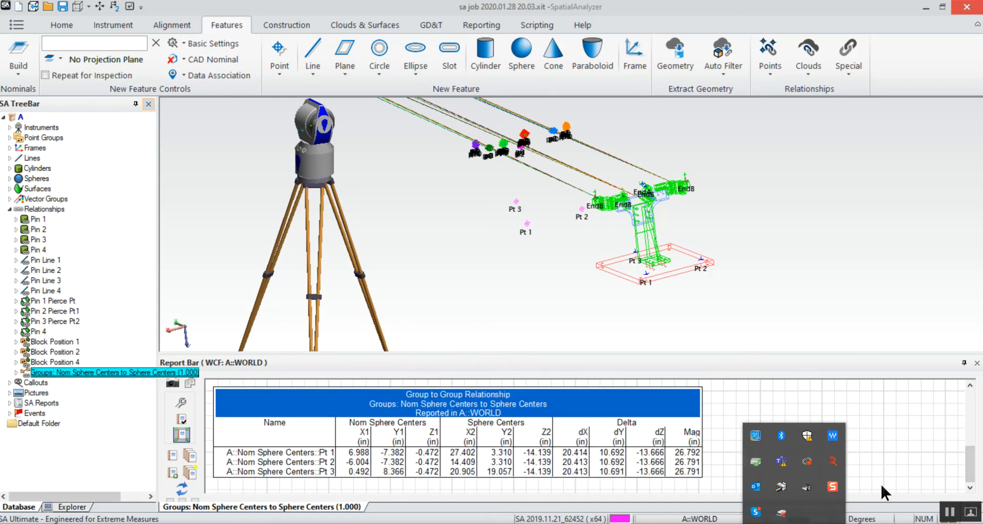
left_click(794, 523)
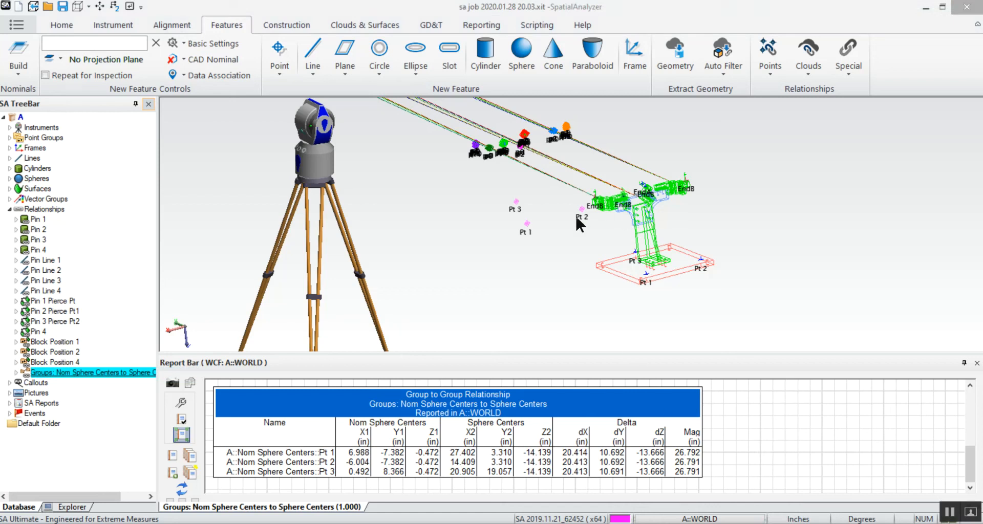
- Start a best-fit location of the Faro Vantage from Sphere Centers to the Nom Sphere Centers nominals, with Scale enabled
right_click(320, 157)
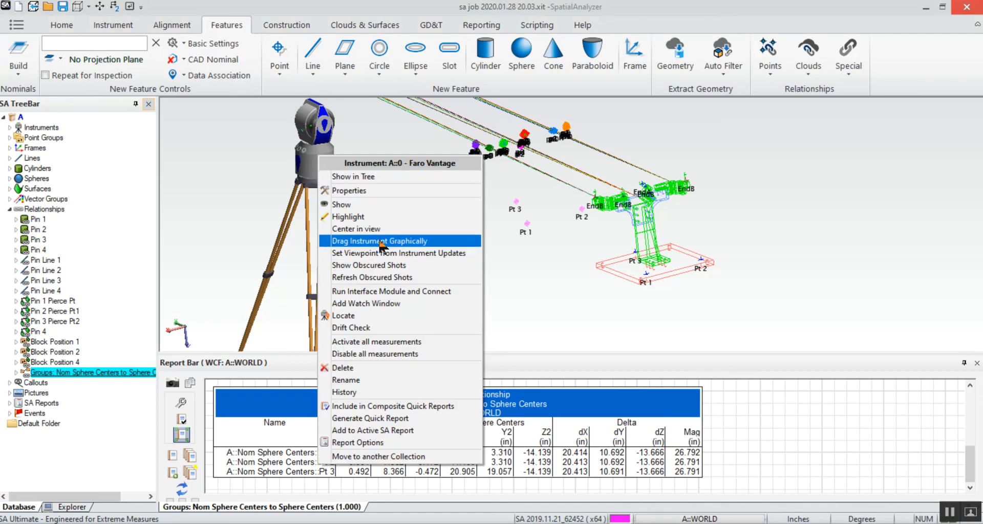
left_click(350, 316)
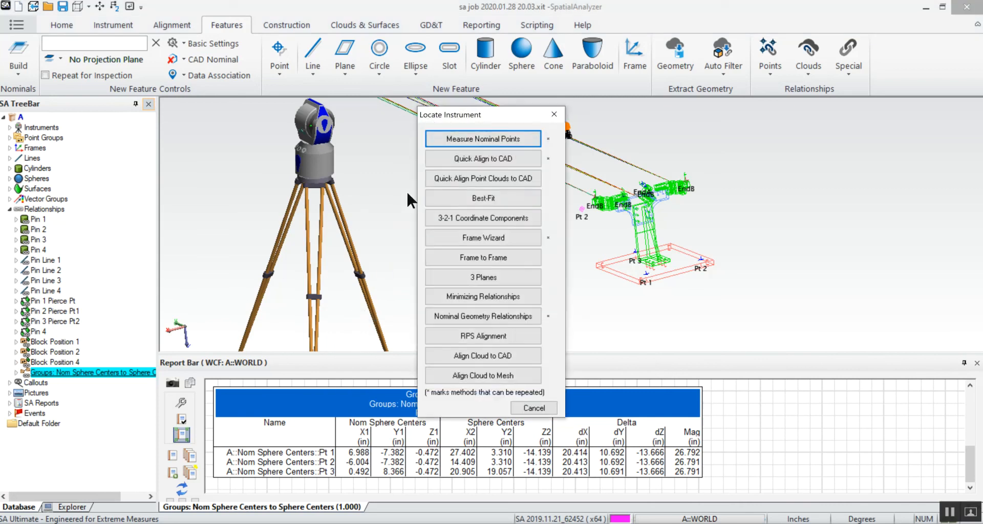
left_click(466, 195)
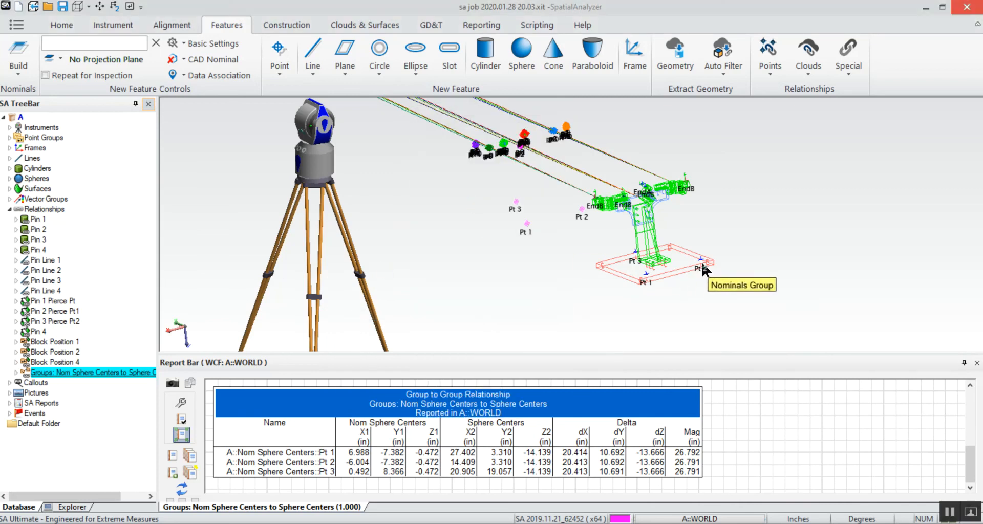
left_click(515, 207)
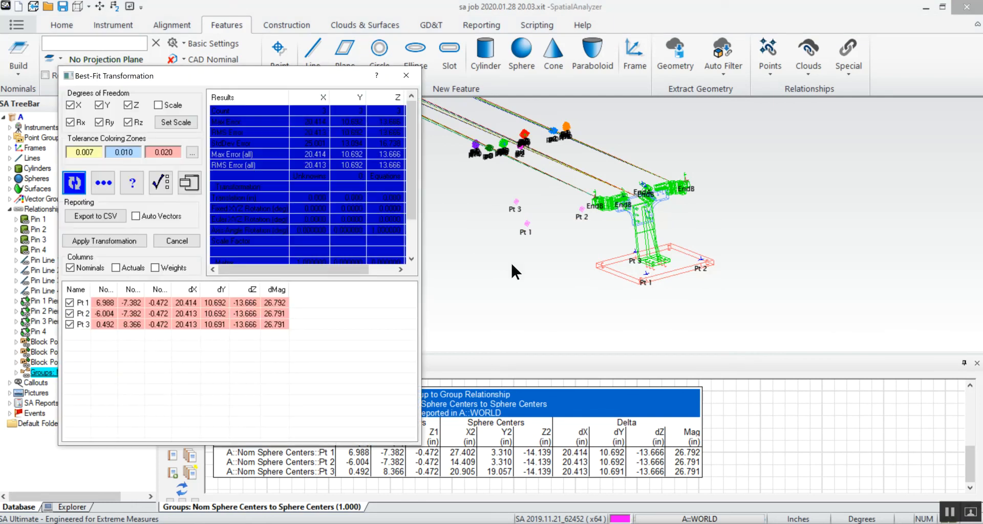
left_click(248, 110)
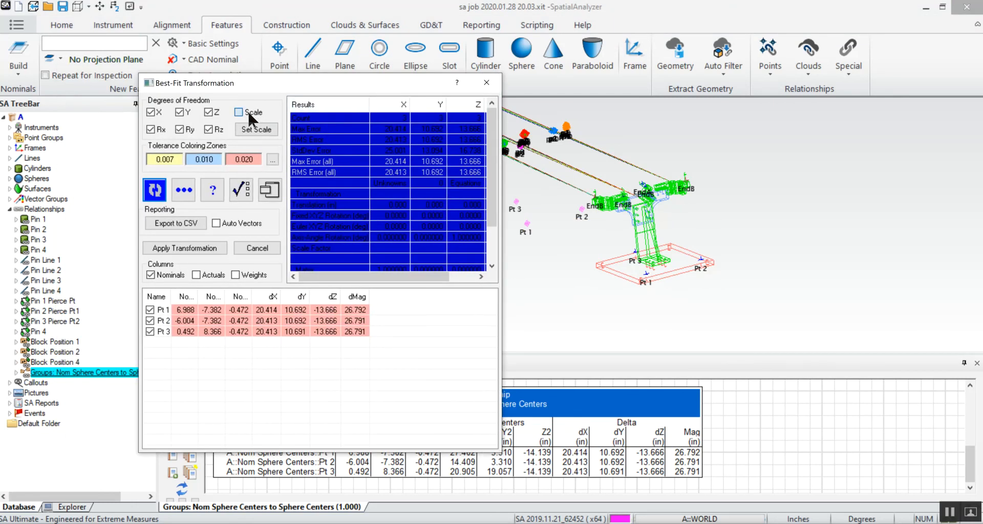
- Check the best-fit nominals and axis weights of Pt 1 and Pt 2, accepting both points as they are
left_click(182, 311)
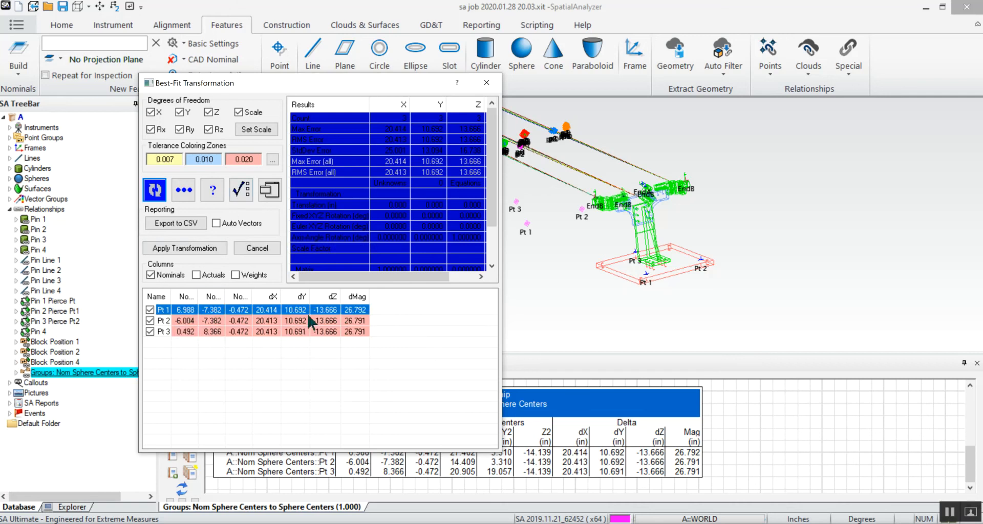
left_click(184, 190)
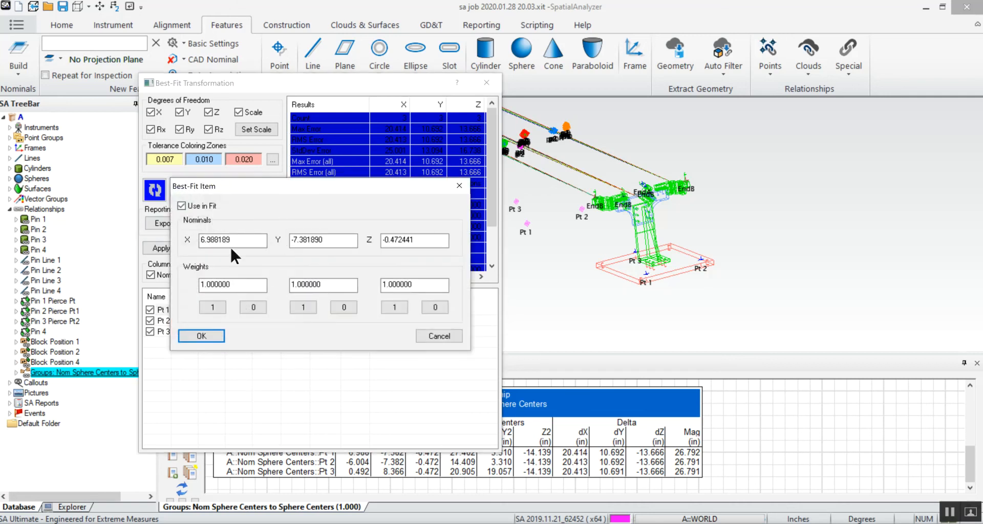
left_click(233, 284)
left_click(409, 285)
left_click(205, 335)
left_click(215, 321)
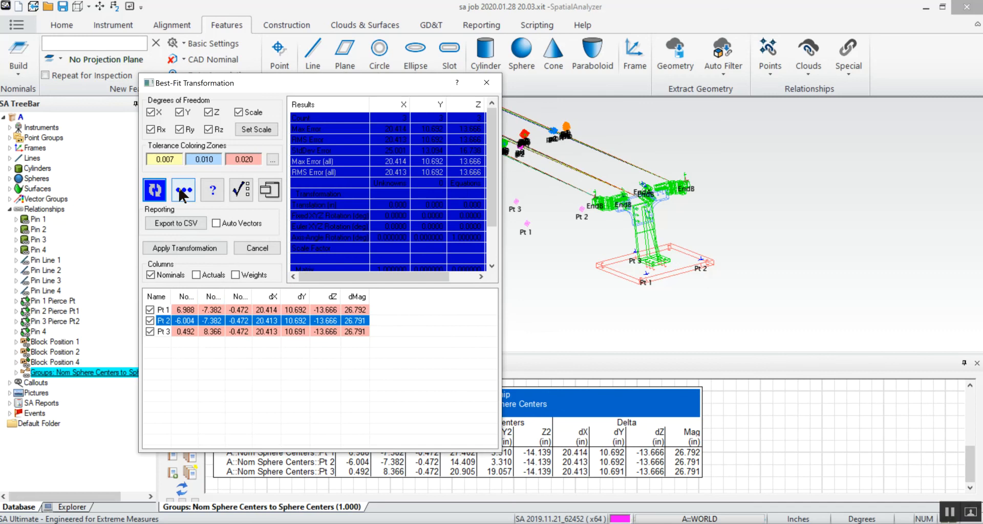
left_click(183, 191)
left_click(205, 336)
- Set the X and Y best-fit weights of Pt 3 to 0, so that only its Z is used in the fit
left_click(179, 330)
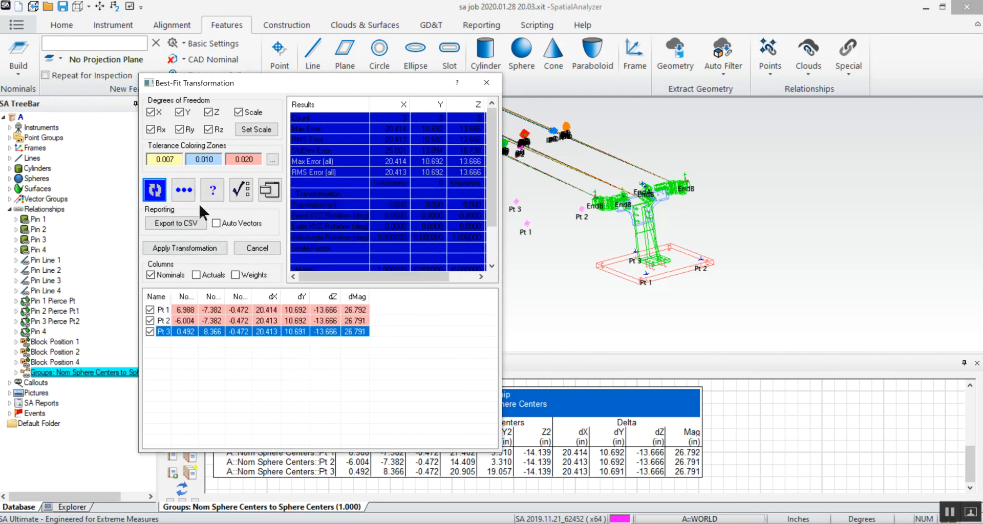
left_click(181, 191)
left_click(253, 307)
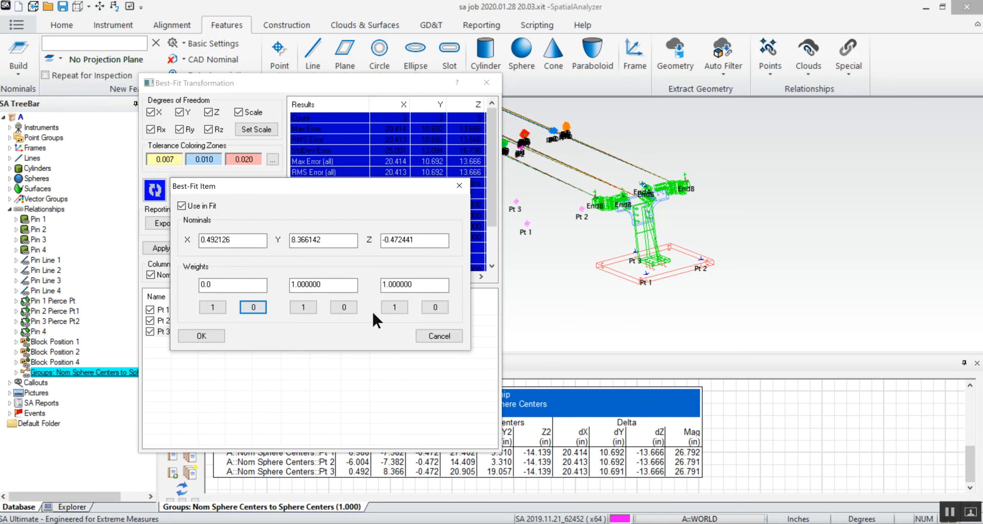
left_click(344, 307)
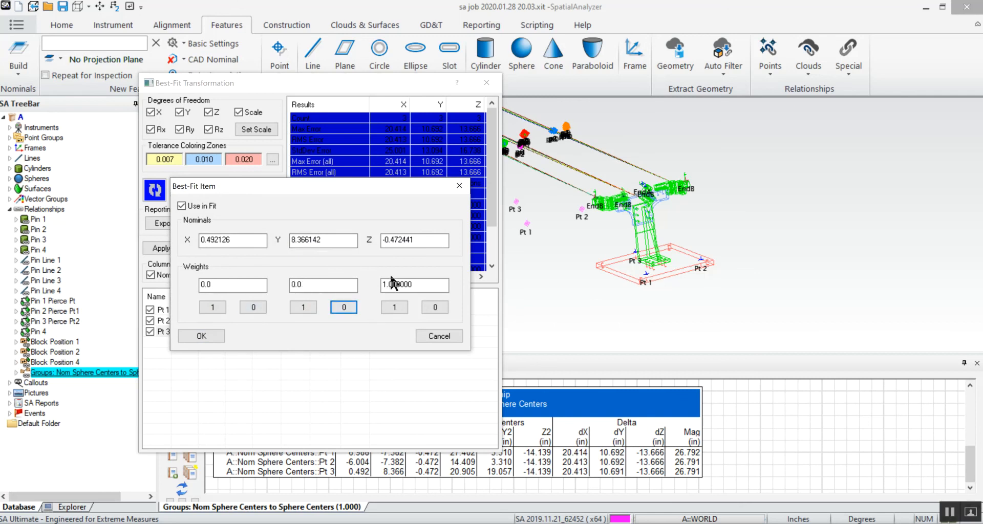
left_click(201, 336)
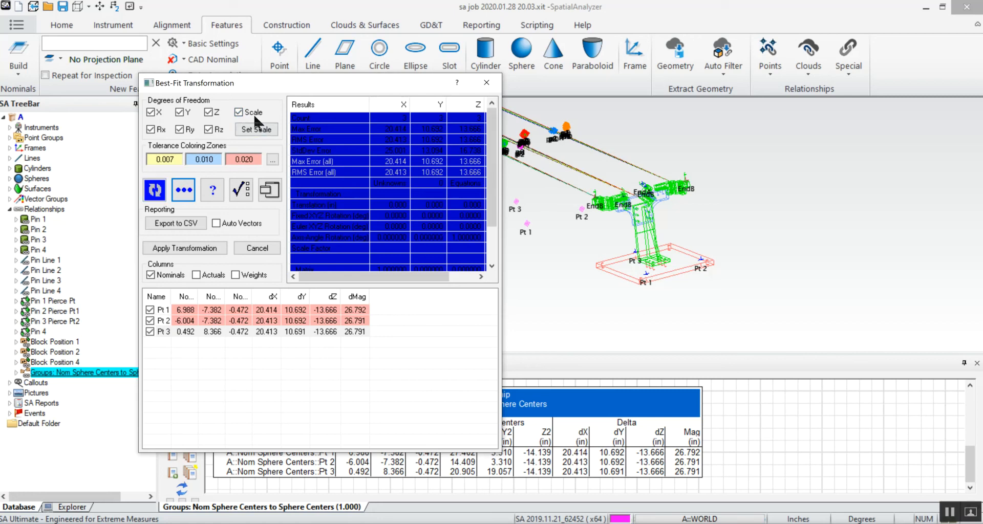
- Recalculate the best fit with the changed weights and apply the transformation to the instrument
left_click(154, 190)
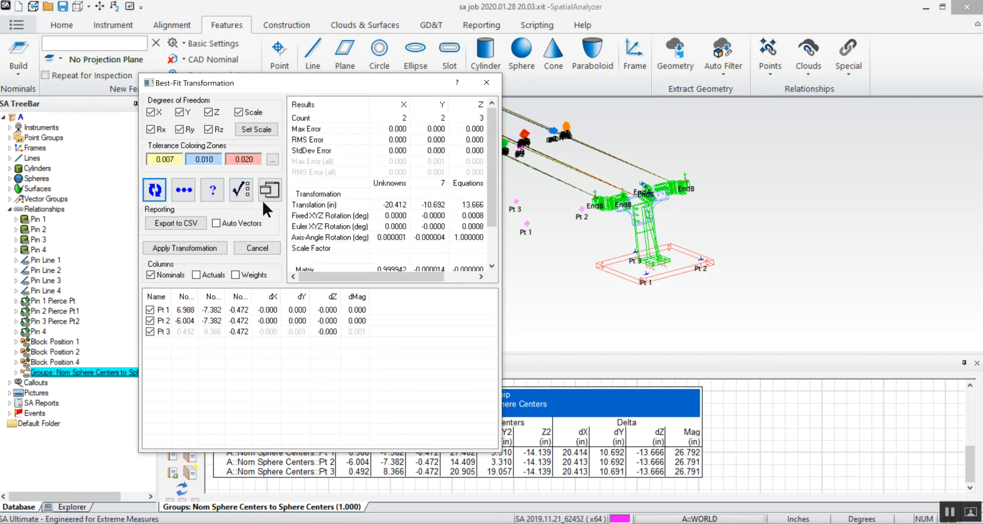
mouse_move(299, 315)
mouse_move(274, 333)
left_click(180, 246)
left_click_drag(587, 168, 742, 315)
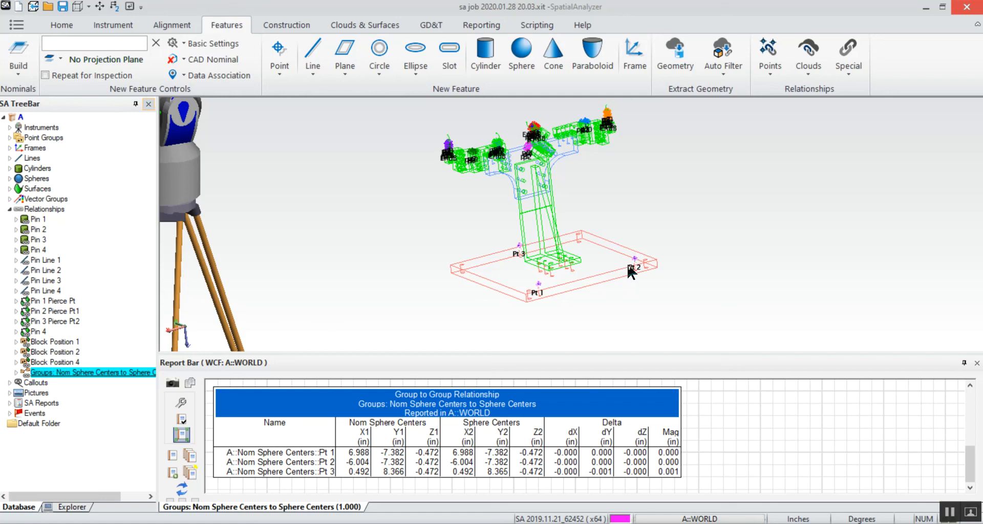
mouse_move(583, 523)
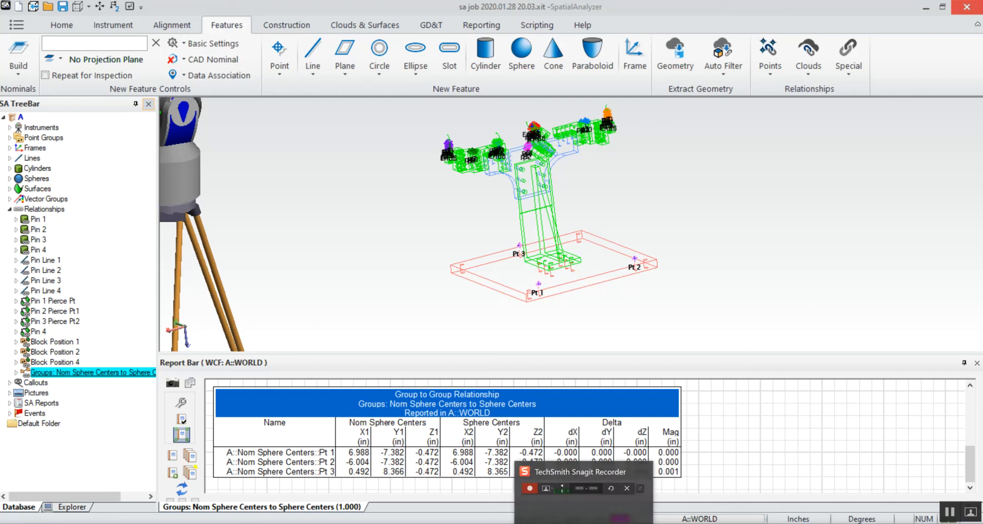